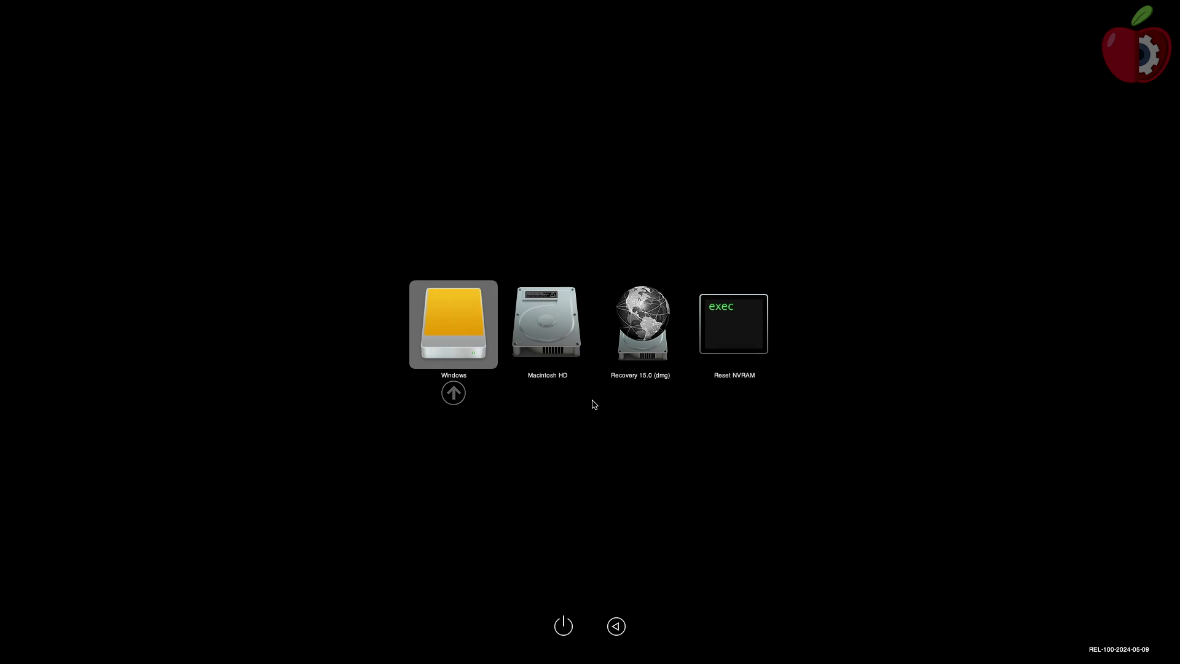
# Select Macintosh HD in the boot picker and boot it
pyautogui.press('Right')
pyautogui.press('Return')
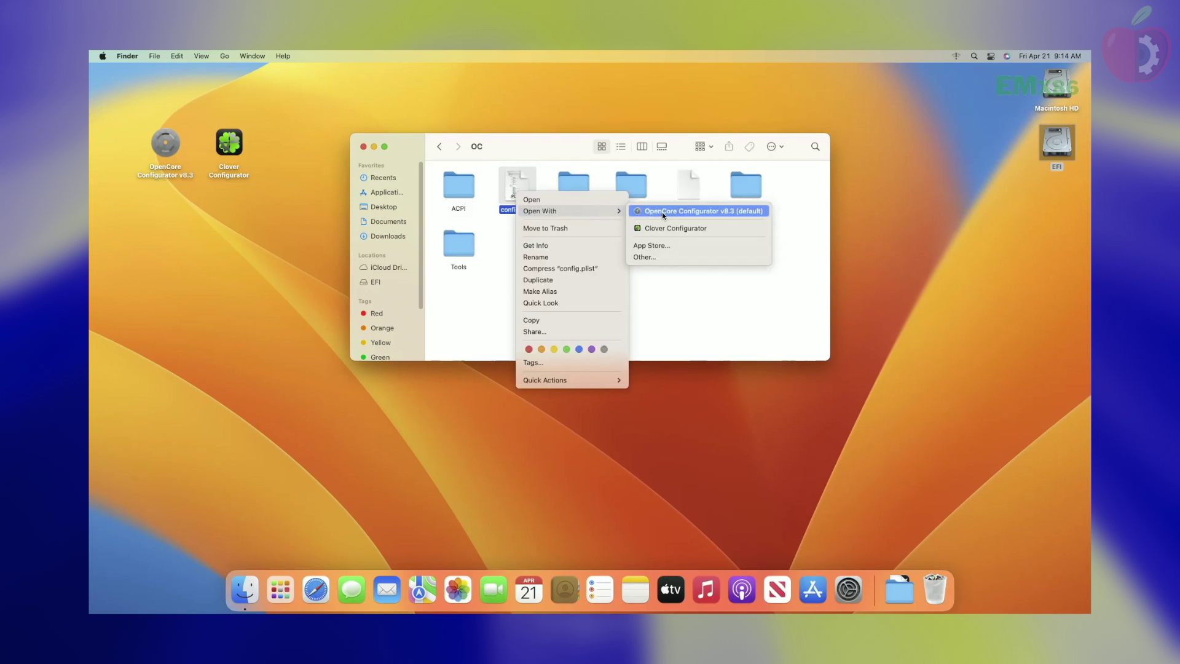
# Open config.plist and tick AllowSetDefault under Misc > Security
pyautogui.click(663, 212)
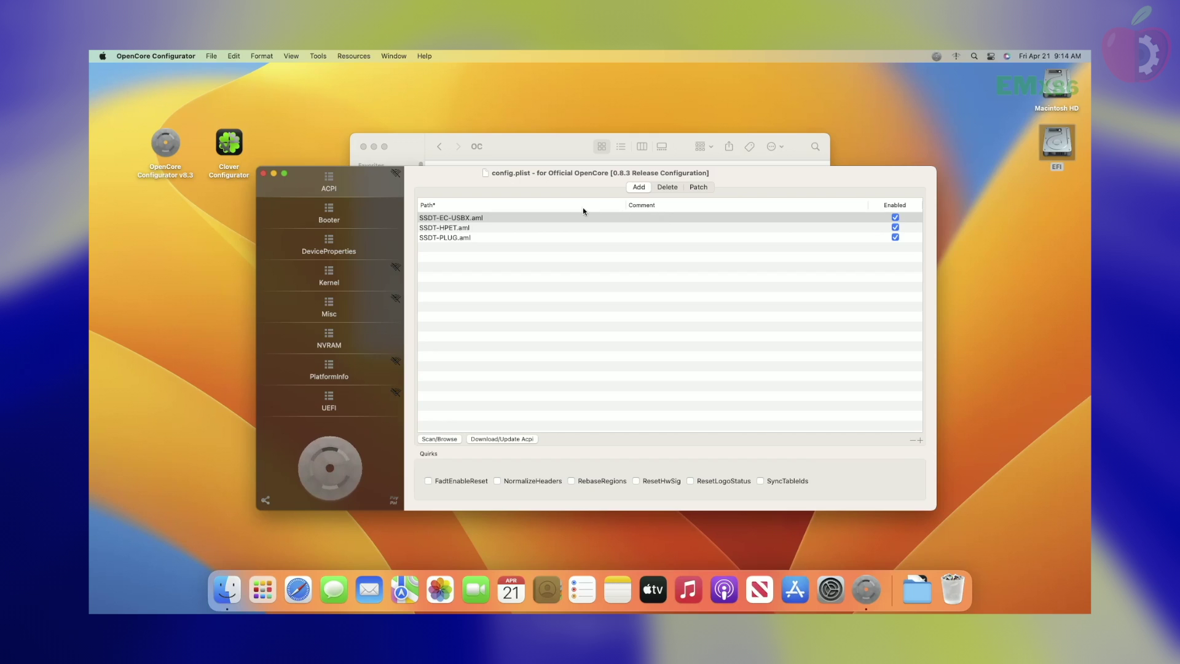
pyautogui.click(344, 312)
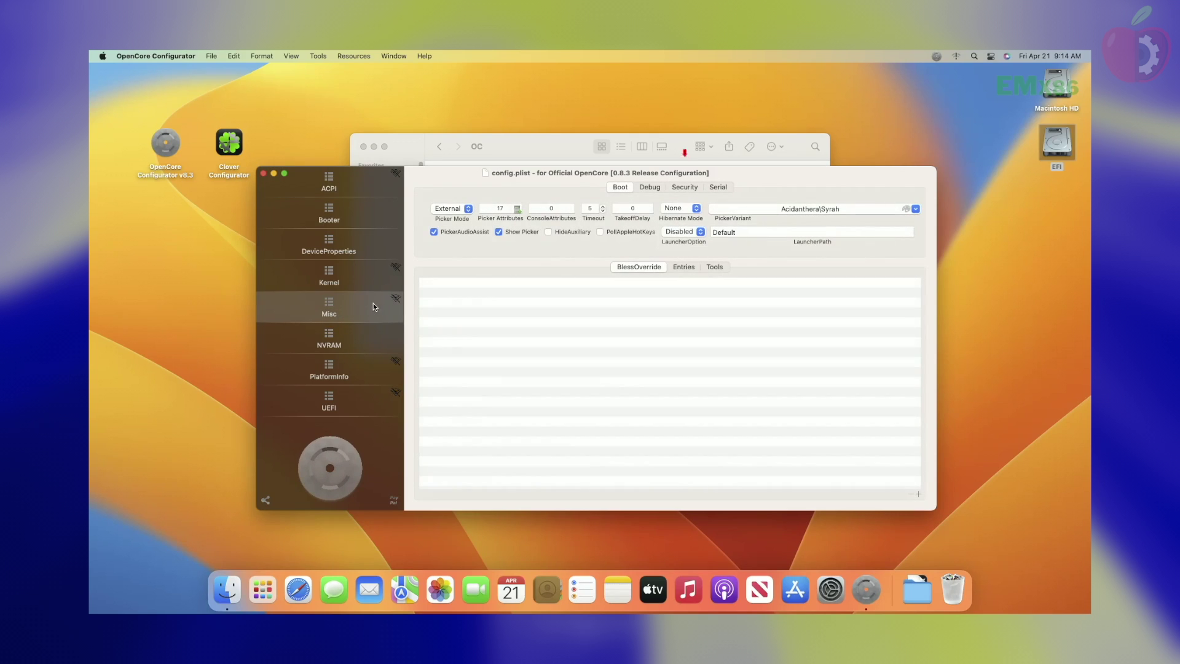
pyautogui.click(686, 188)
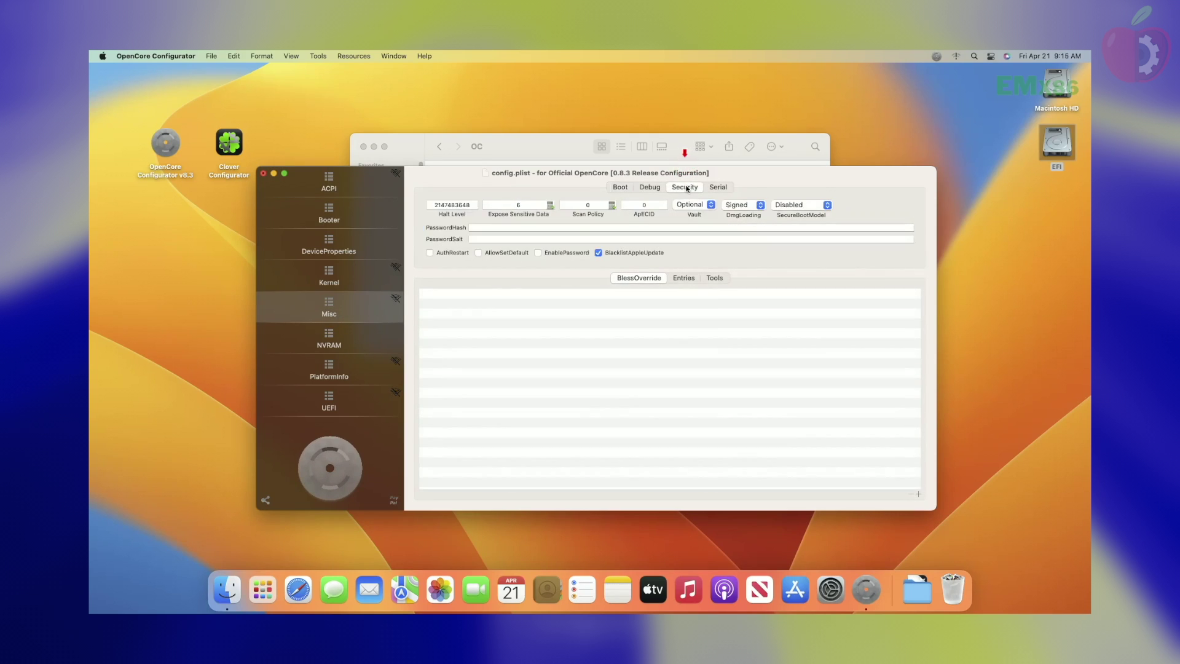
pyautogui.click(510, 252)
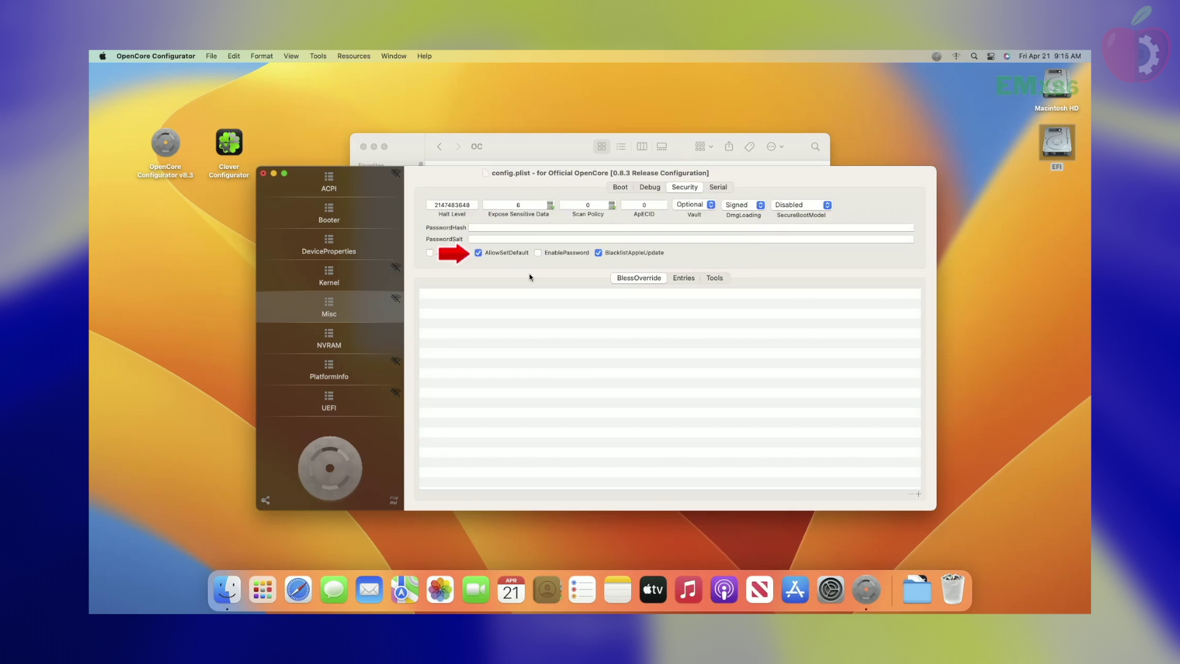
# Save the changes to config.plist and close the OC folder window
pyautogui.click(264, 174)
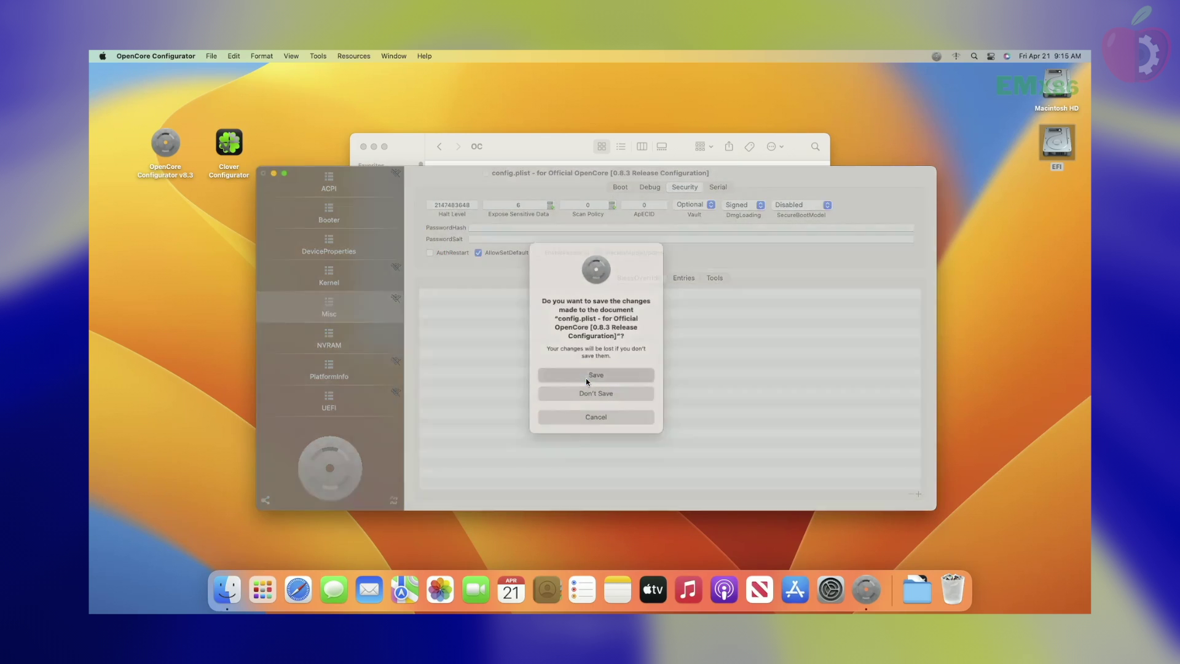
pyautogui.click(596, 376)
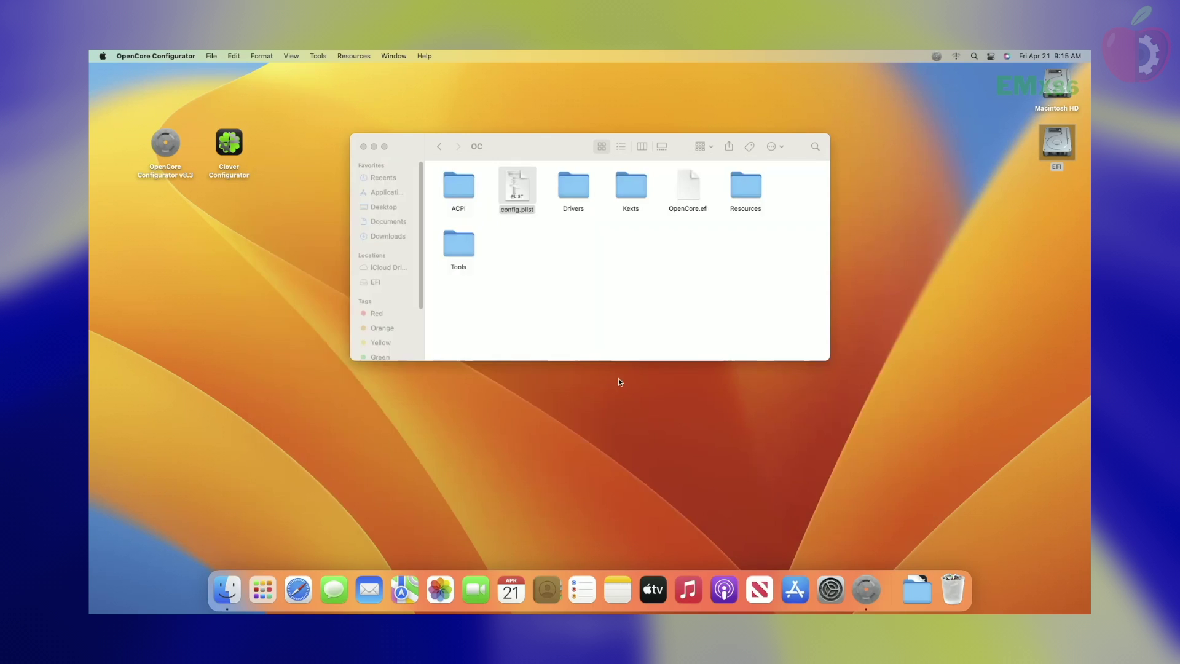
pyautogui.click(364, 147)
# Quit OpenCore Configurator from its Dock icon menu
pyautogui.rightClick(866, 589)
pyautogui.click(878, 552)
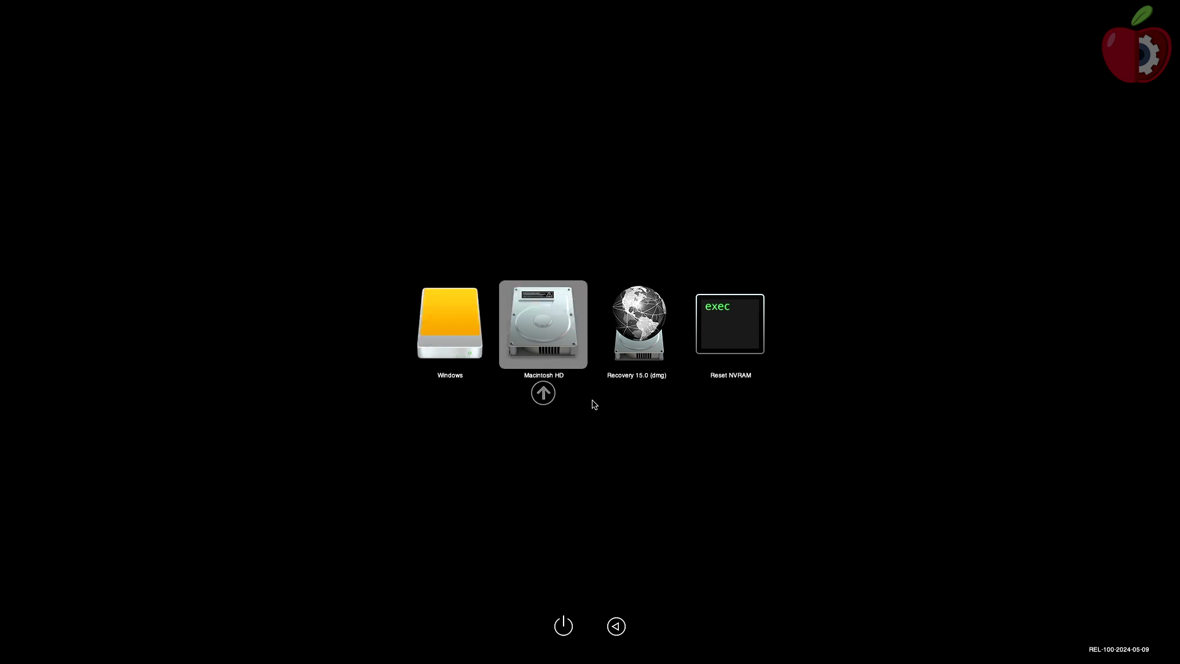
# Mark Macintosh HD as the default entry with Control+Enter and boot it
pyautogui.press('ctrl')
pyautogui.press('Return')
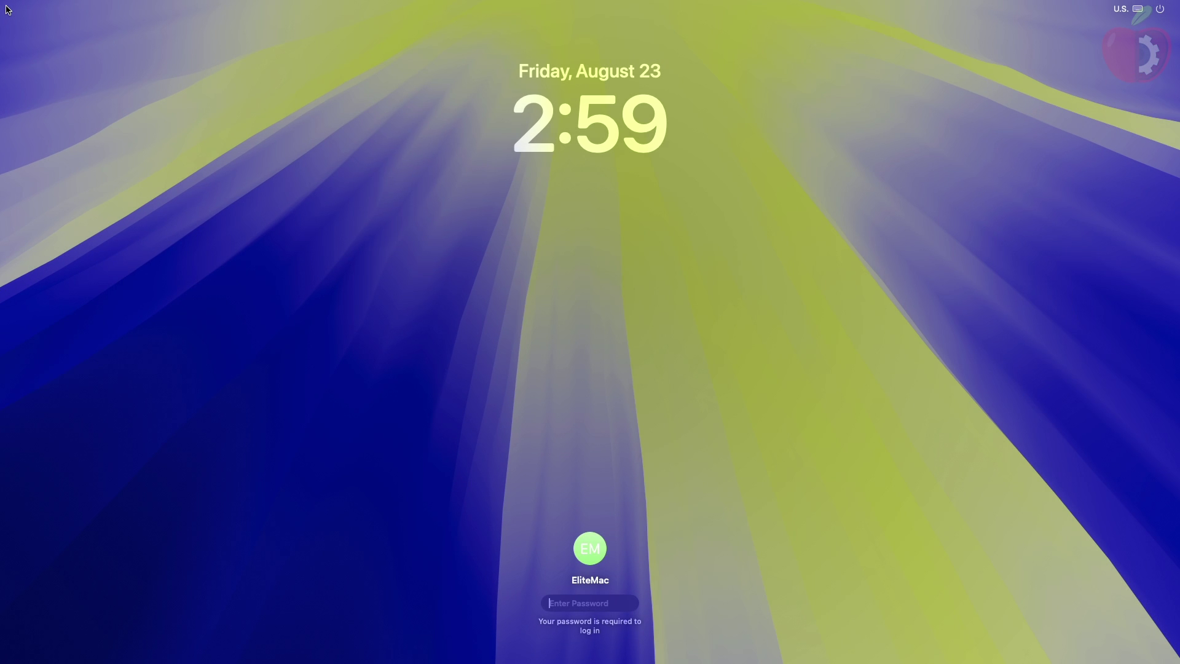
# Restart the Mac from the login screen's power menu
pyautogui.click(1159, 11)
pyautogui.click(1144, 28)
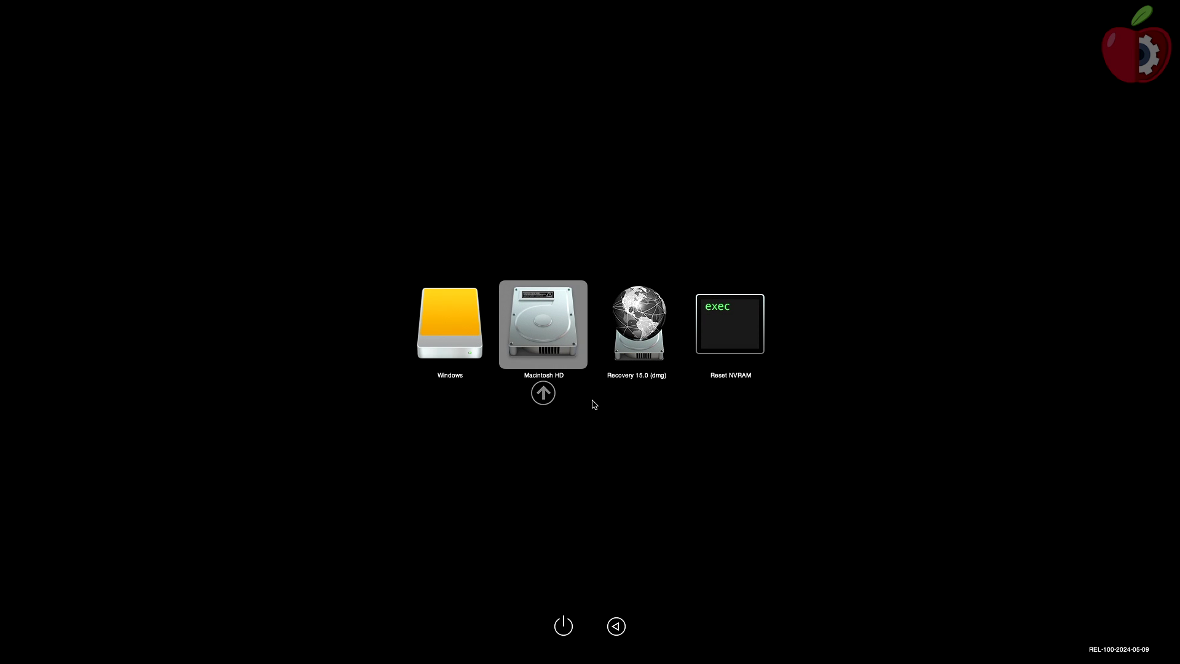
# Boot the preselected default Macintosh HD entry
pyautogui.press('Return')
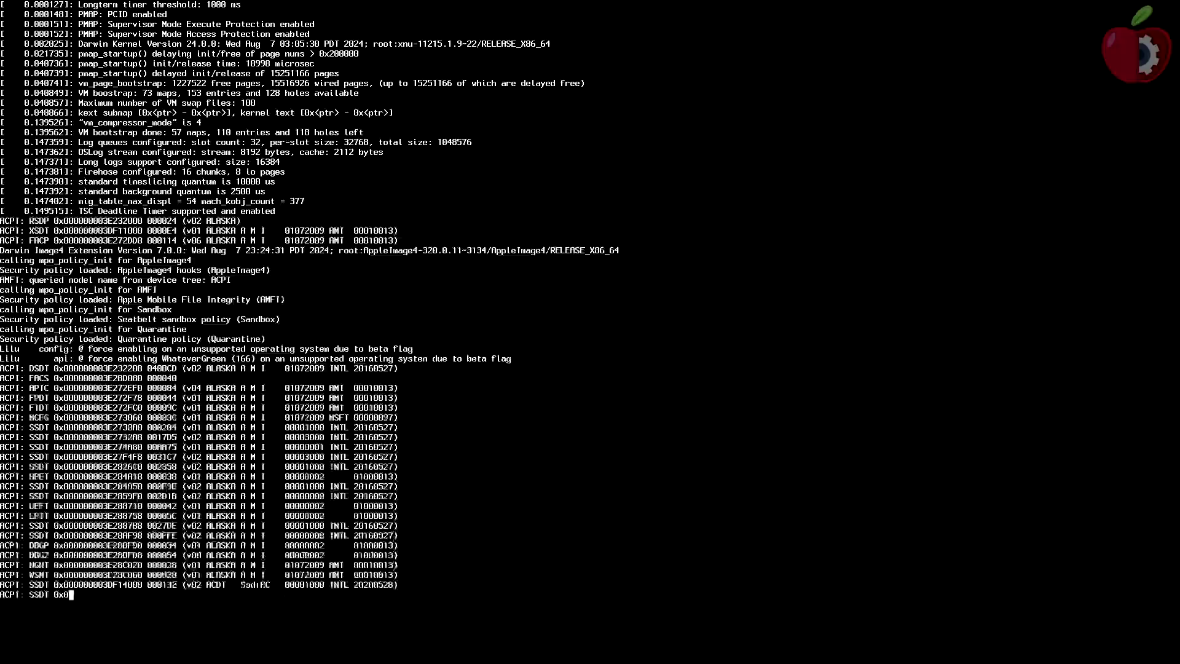